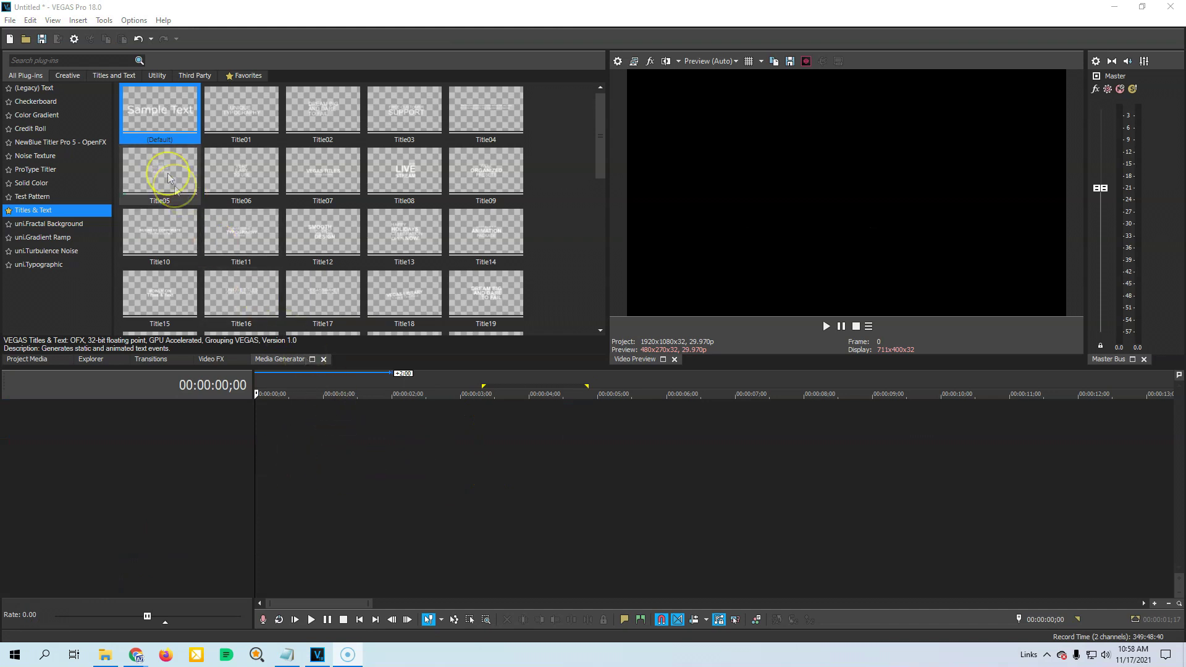
Step: Place a default Titles & Text event at 00:00:00;00 on the empty timeline
drag(152, 120, 263, 408)
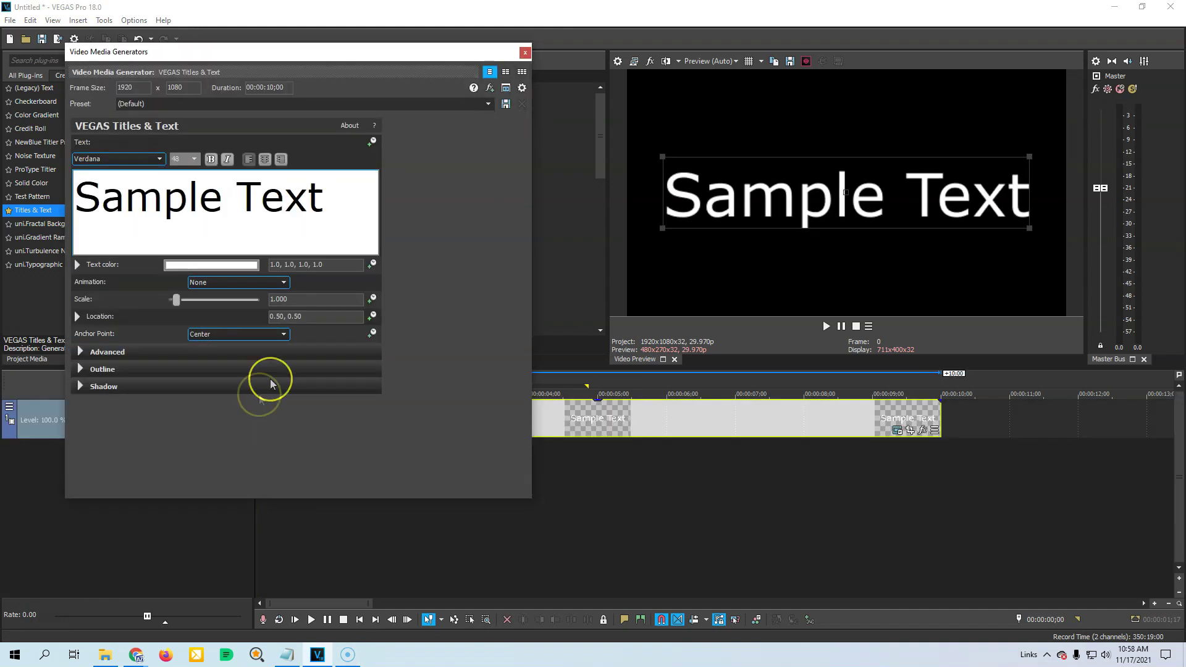
Step: Replace Sample Text with the pasted four-line paragraph and scale the title up to 1.180
drag(344, 198, 124, 196)
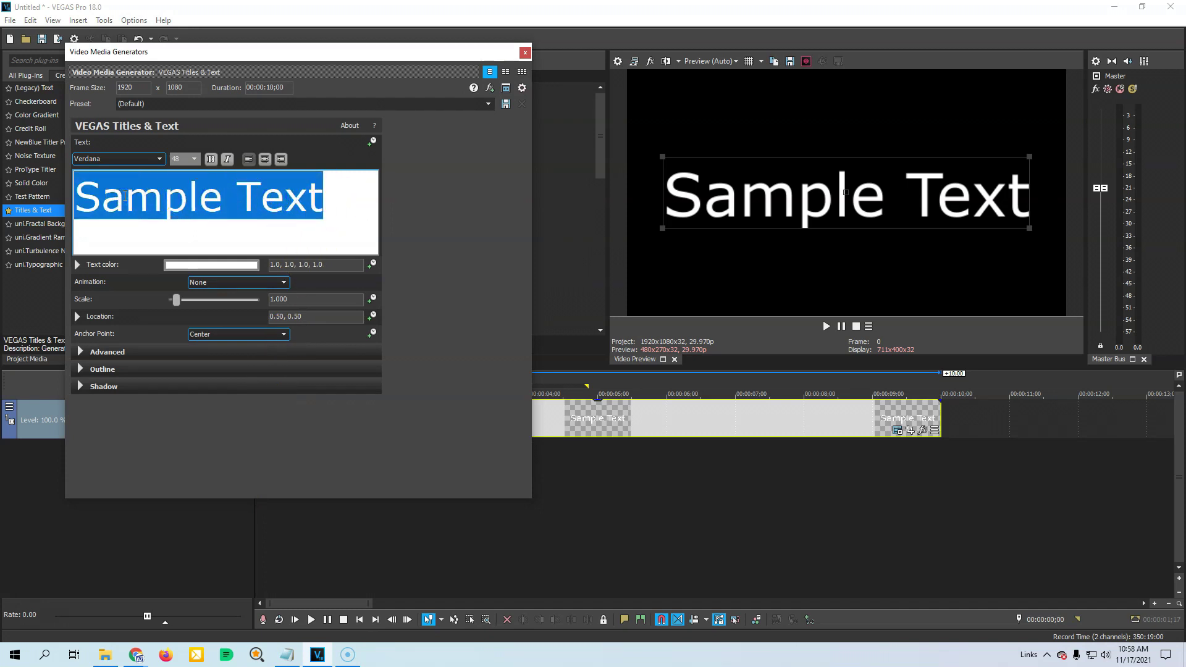
text(The timeline editing tools make editing fast and easy. But more importantly, they bring out your creativity, because ideas flow freely when you're not preoccupied by clumsy editing tools.)
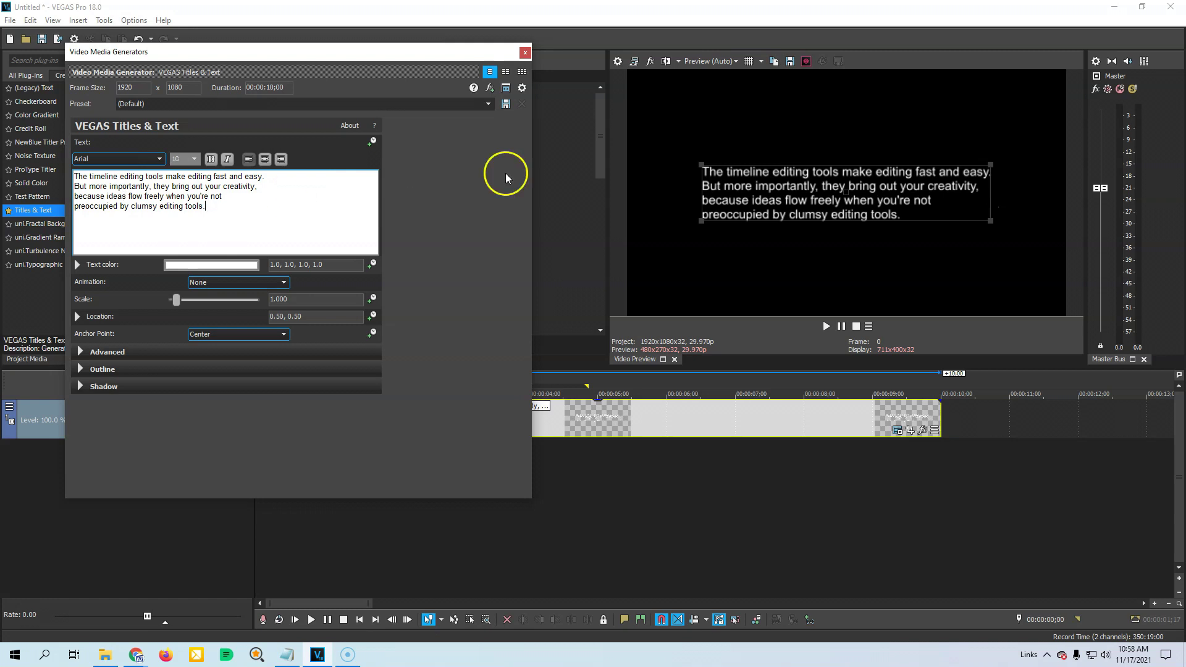
drag(701, 221, 666, 240)
Step: Move the title event down onto a new second track and copy it
click(525, 52)
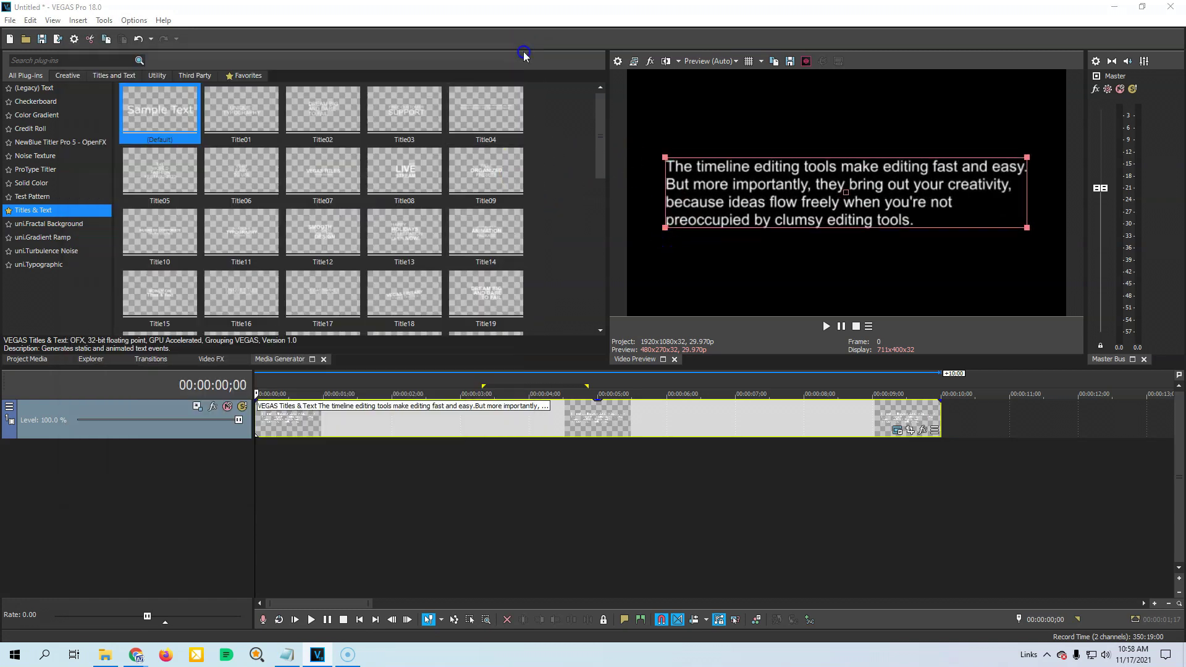
drag(322, 430, 317, 462)
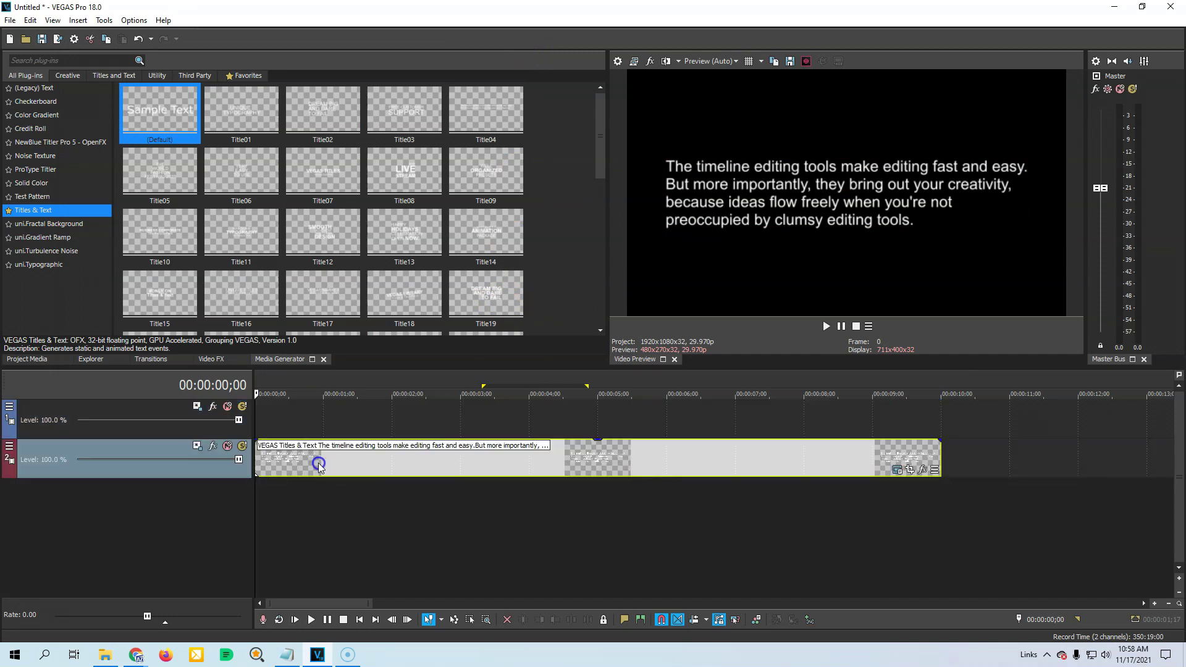
right_click(339, 463)
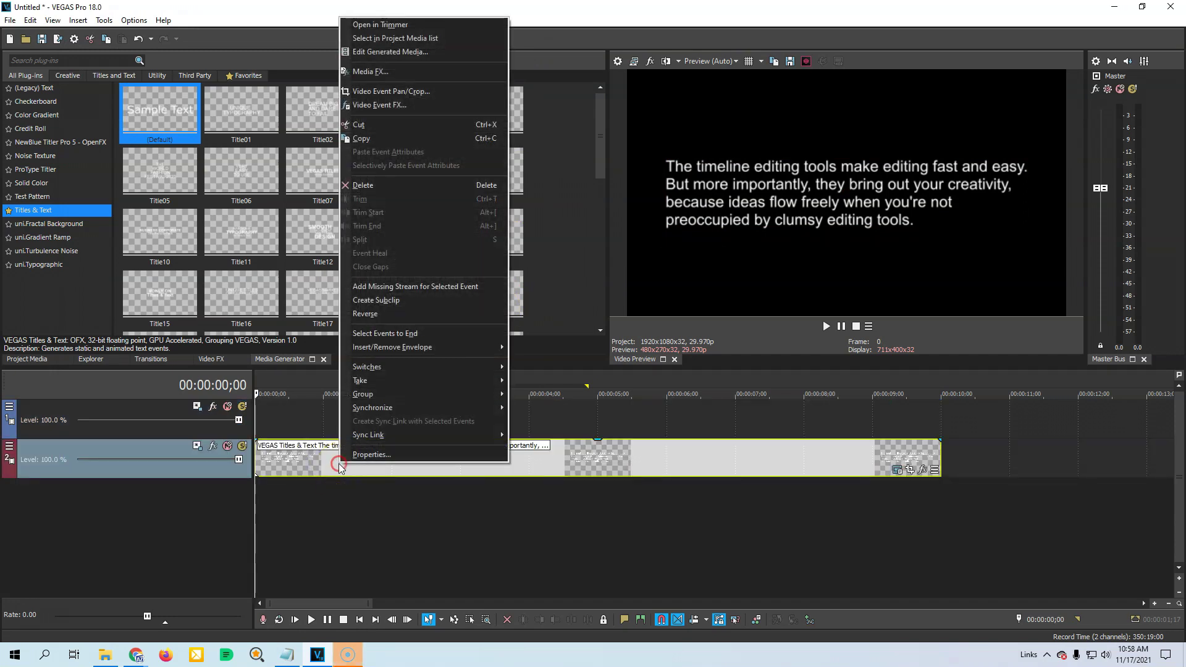
click(383, 137)
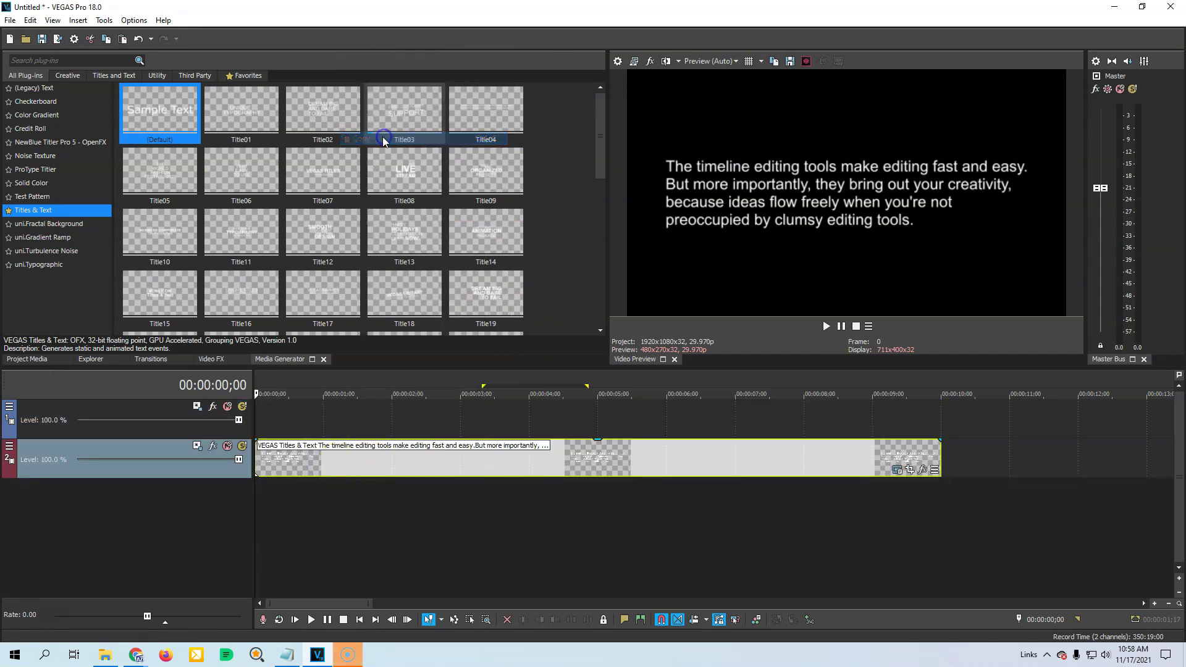
Step: Paste the title copy onto the empty first track above the original
click(282, 416)
right_click(283, 418)
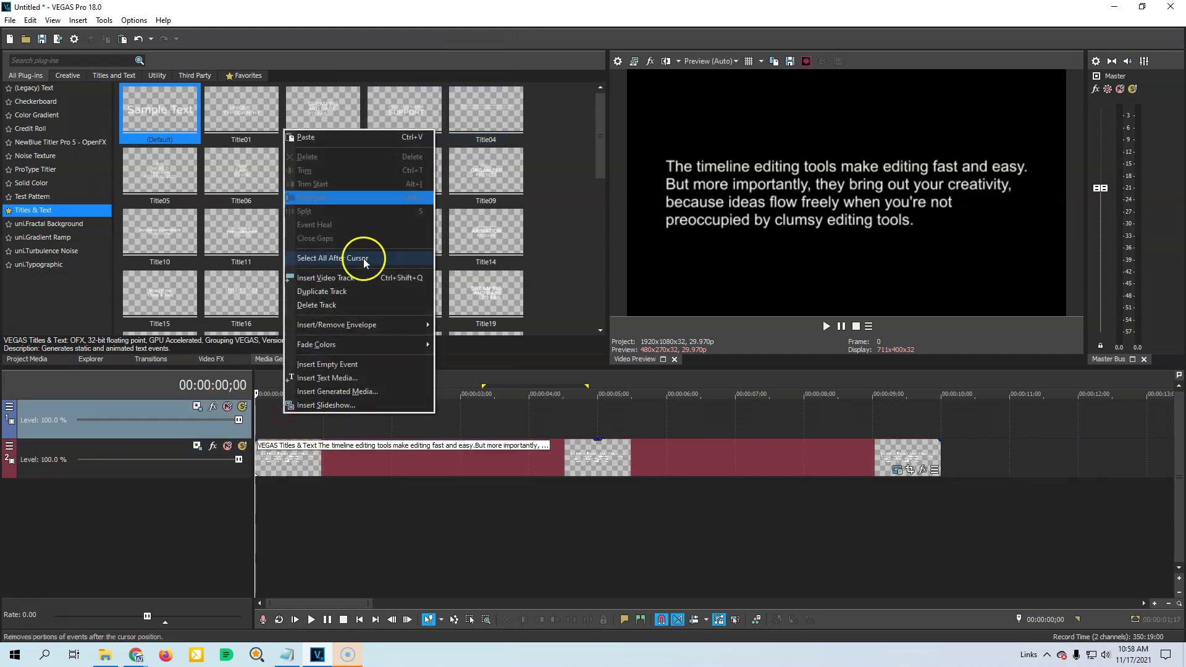
click(350, 138)
click(677, 273)
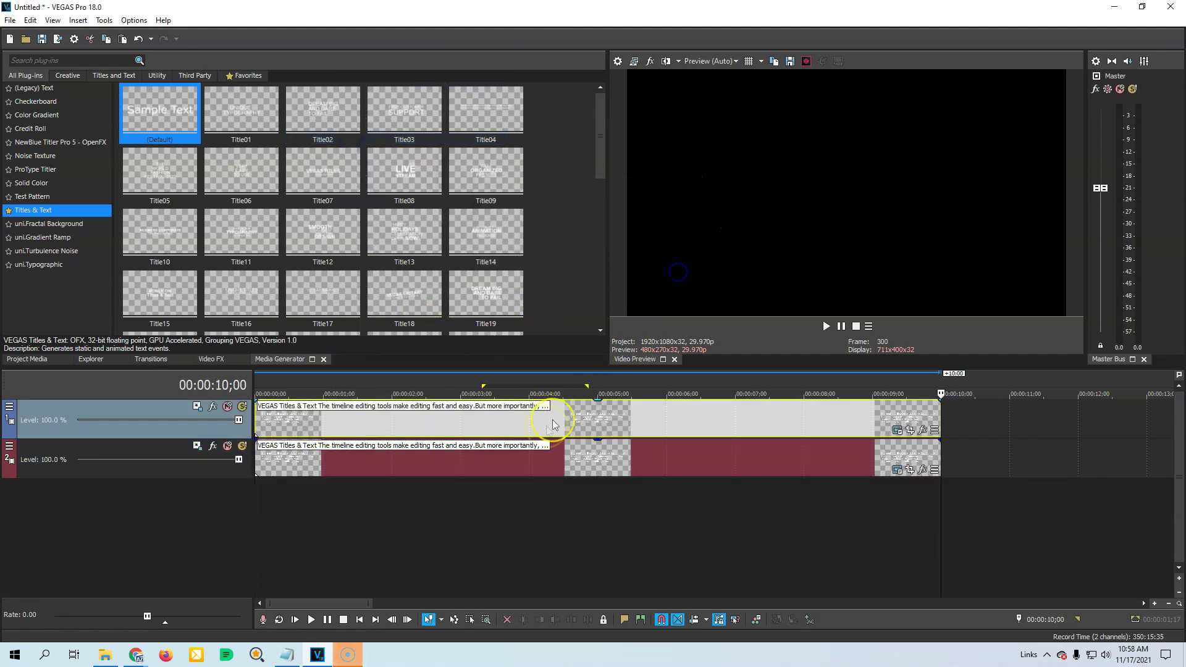
click(296, 423)
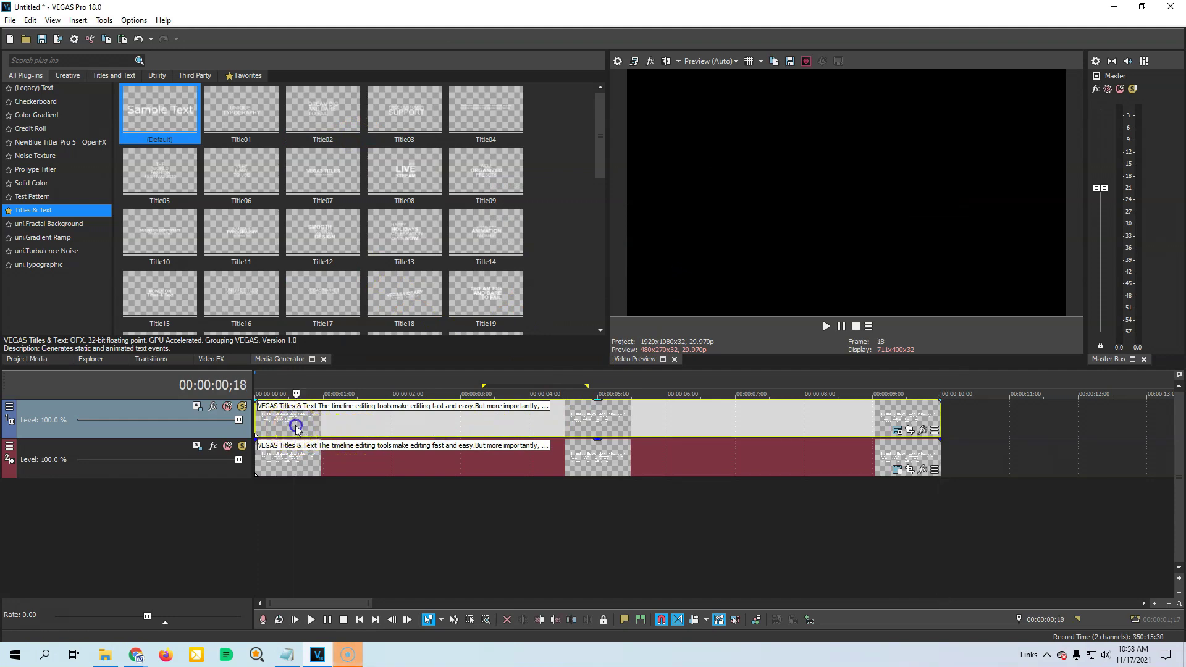
click(897, 430)
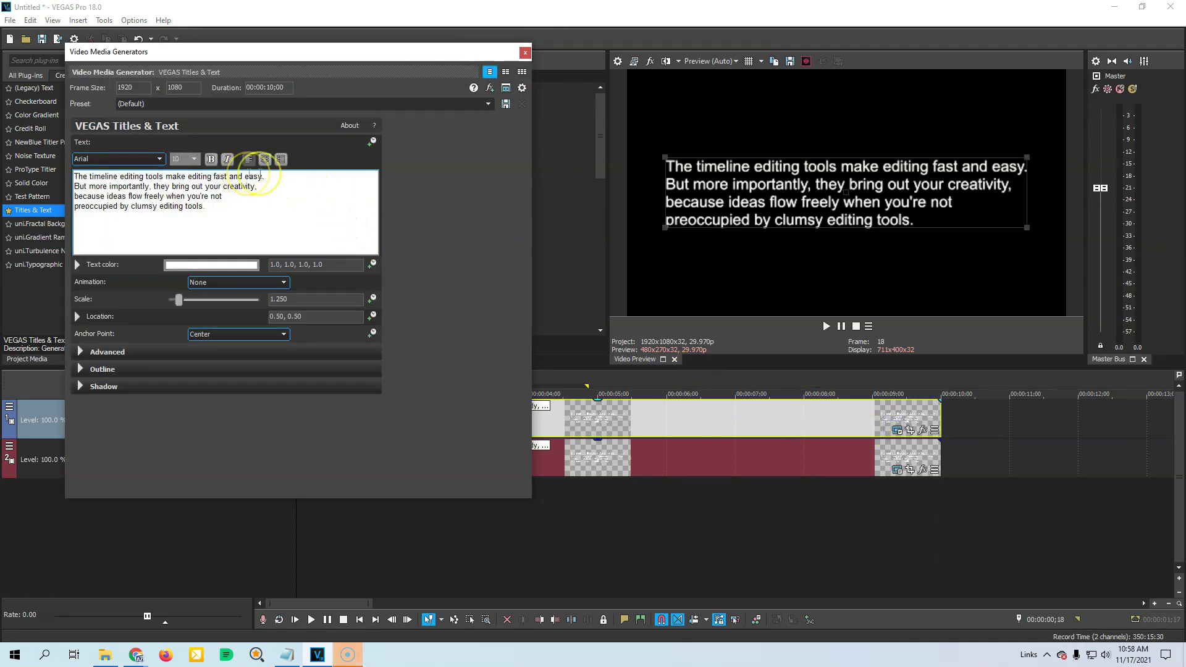
Step: Color the entire paragraph of the top-track title copy yellow
drag(221, 227, 69, 172)
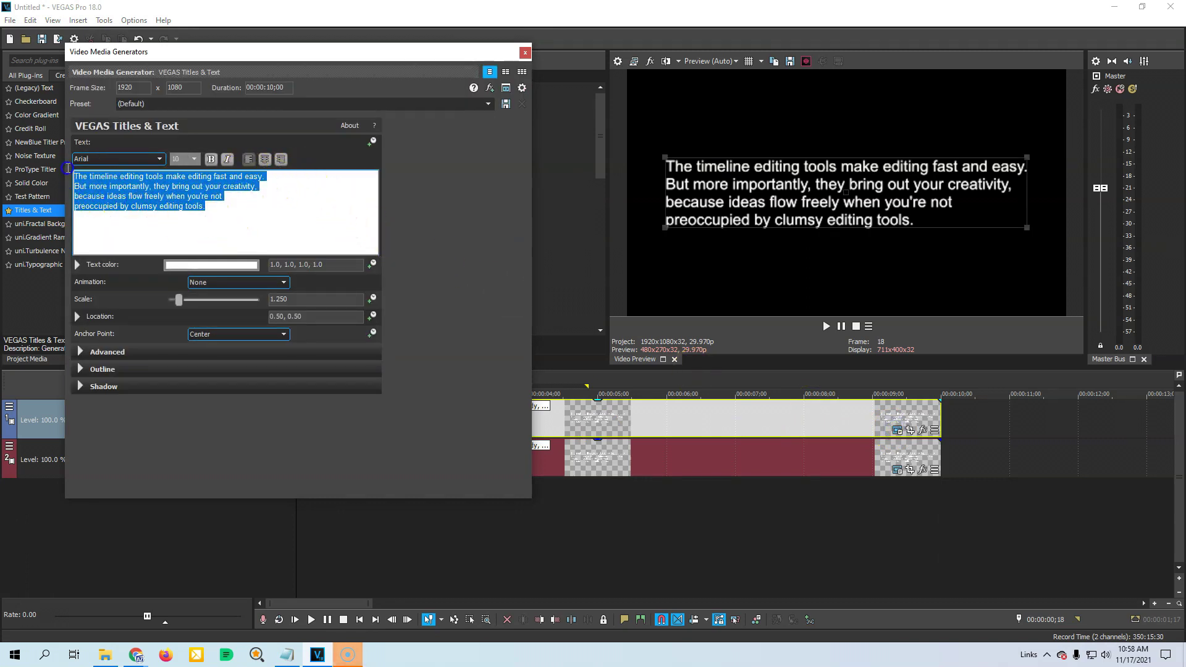
click(225, 267)
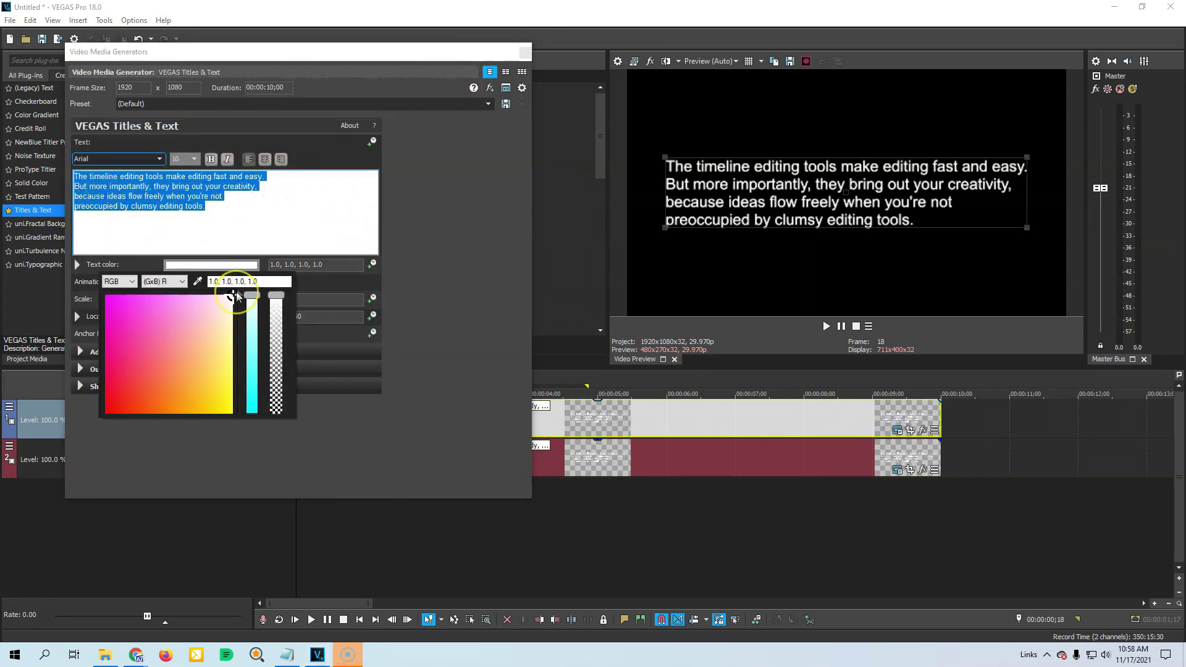
drag(233, 308, 233, 352)
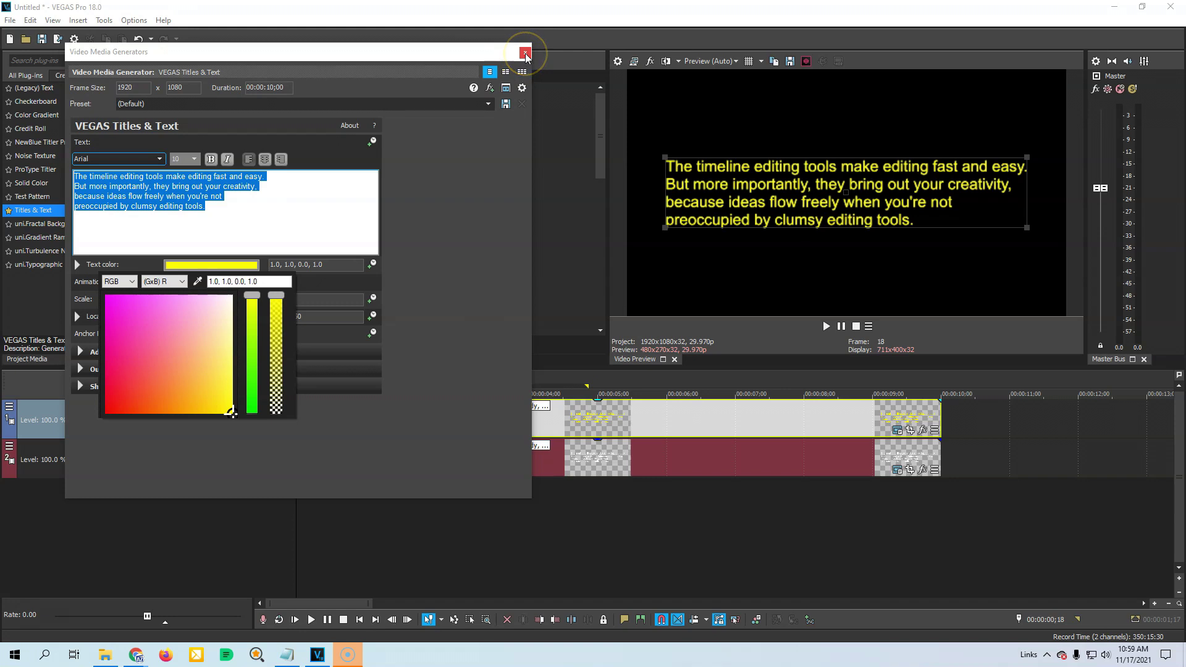
click(525, 54)
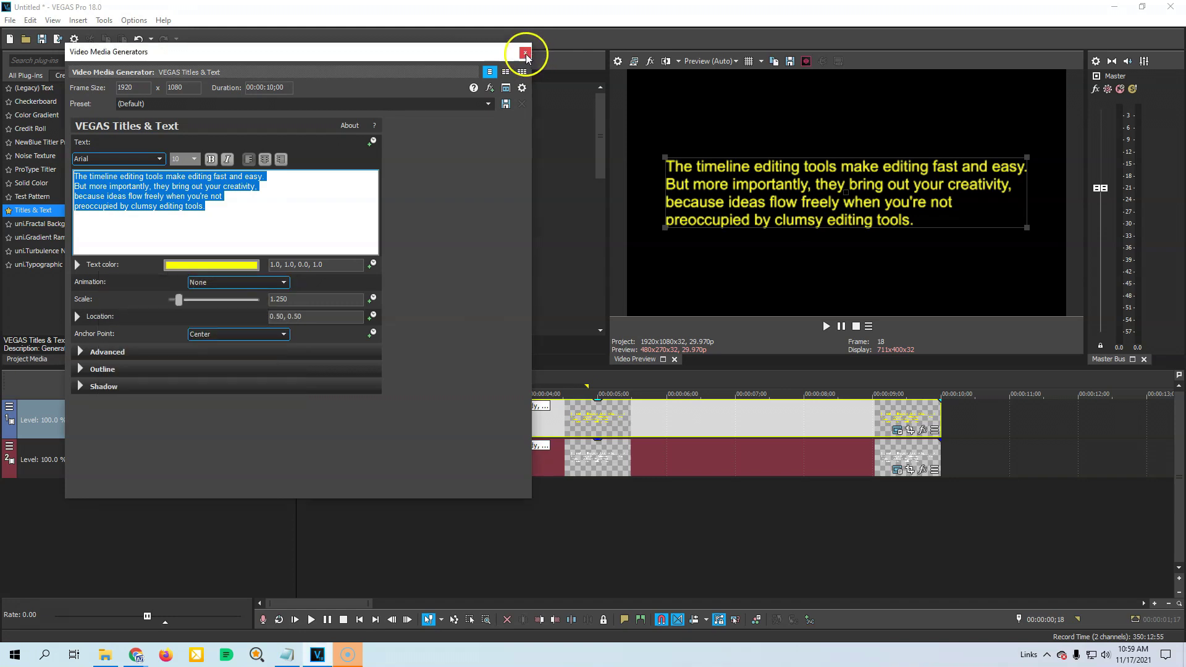
click(525, 54)
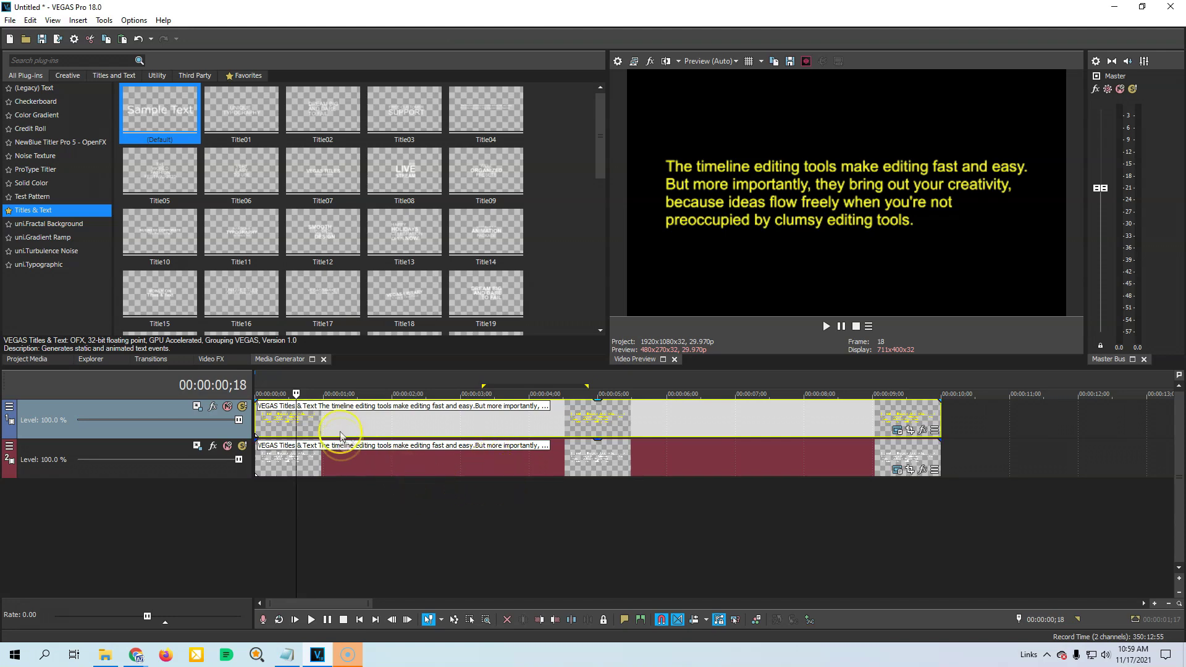
Step: Shift the yellow top-track title so it starts at 00:00:02;00
click(392, 428)
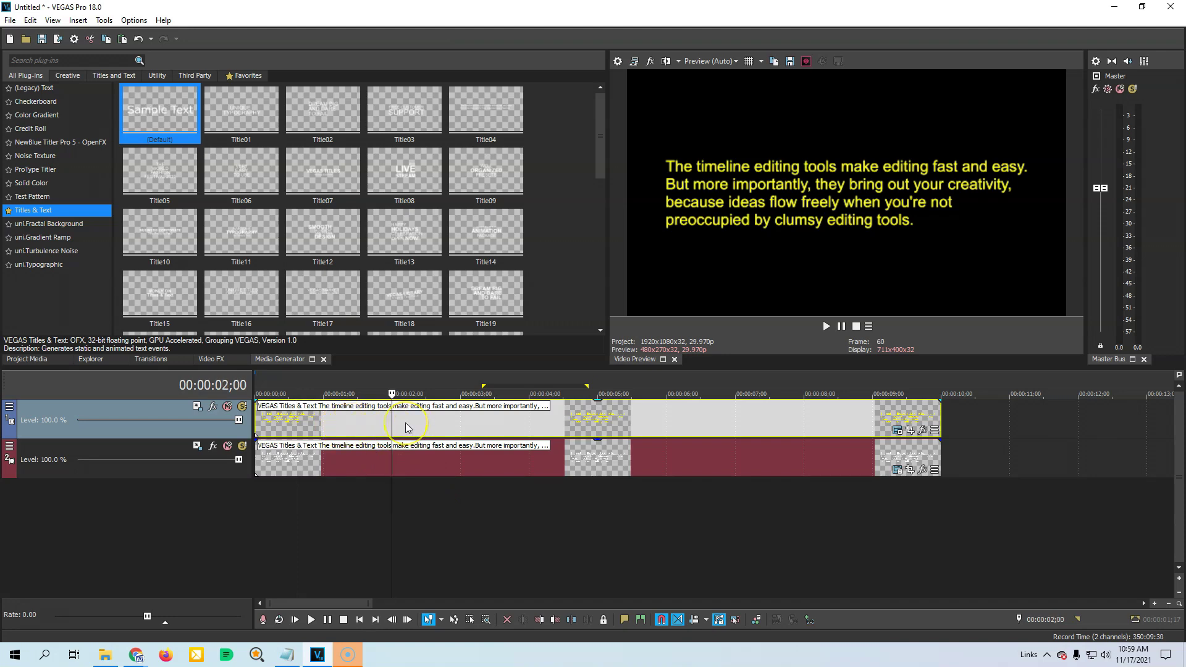
drag(405, 423, 546, 429)
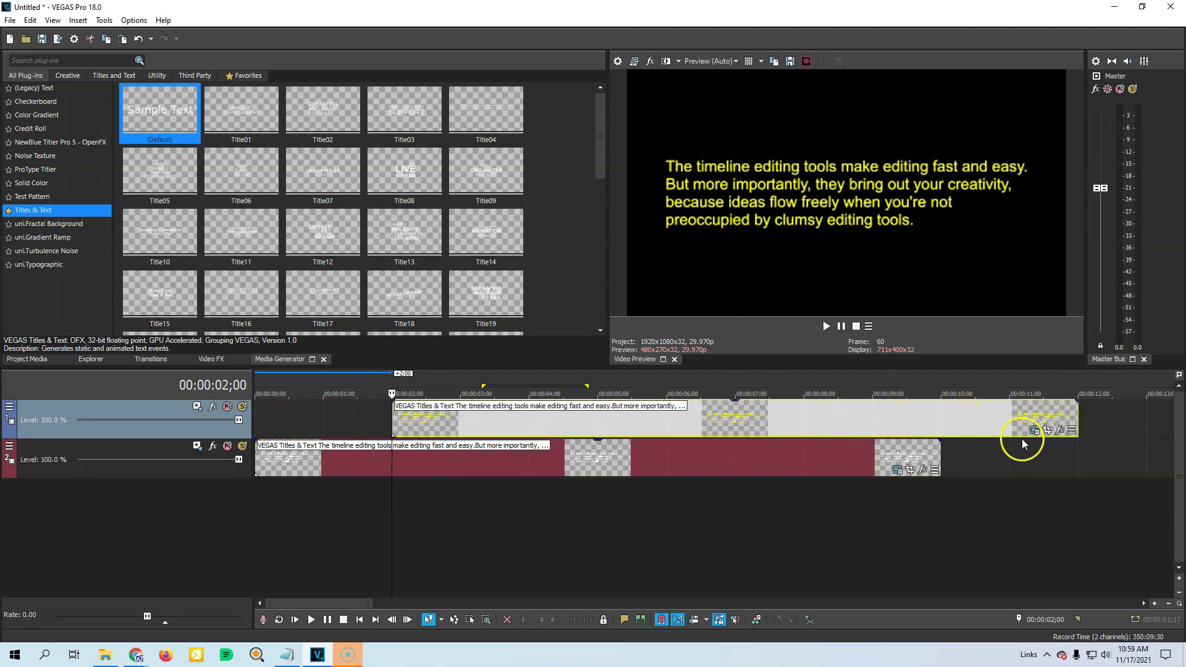
Step: Enable Mask in the yellow title's Pan/Crop and draw a rectangle around 'editing'
click(1047, 430)
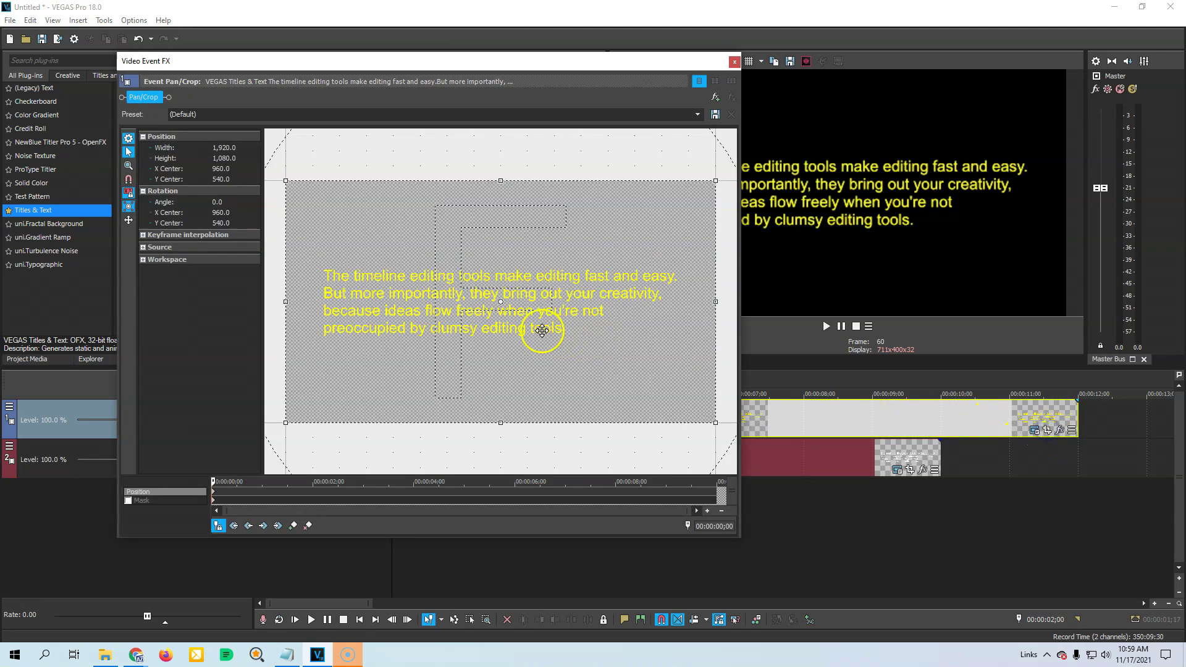
scroll(408, 333, up, 2)
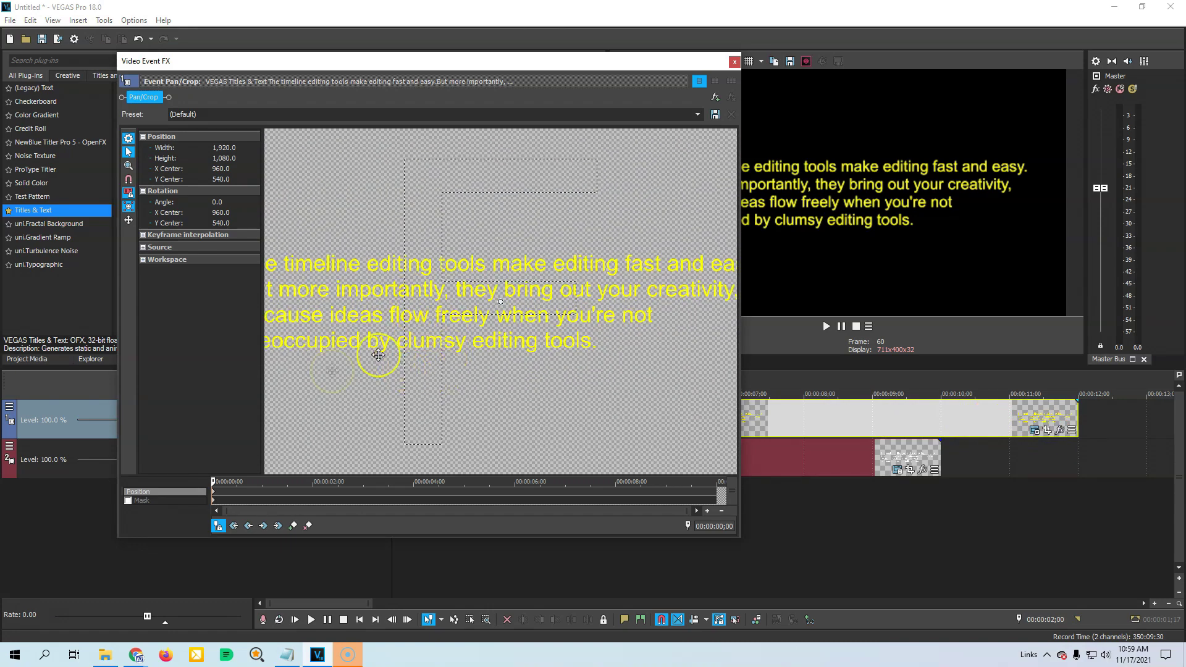
click(128, 501)
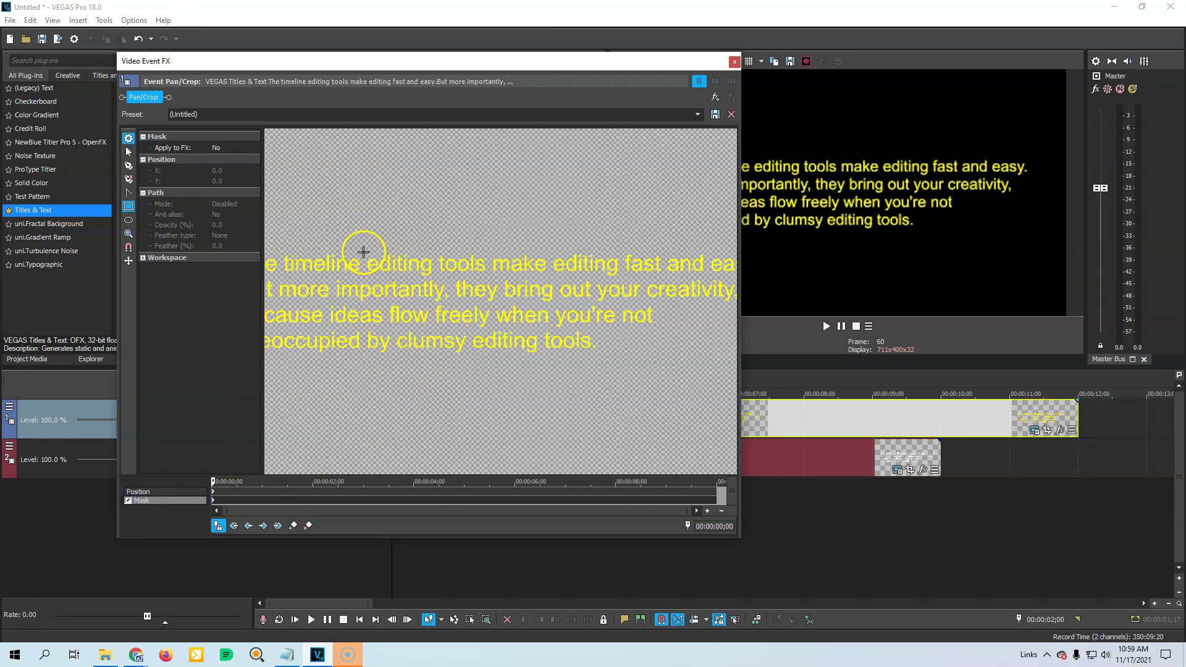
drag(363, 252, 437, 278)
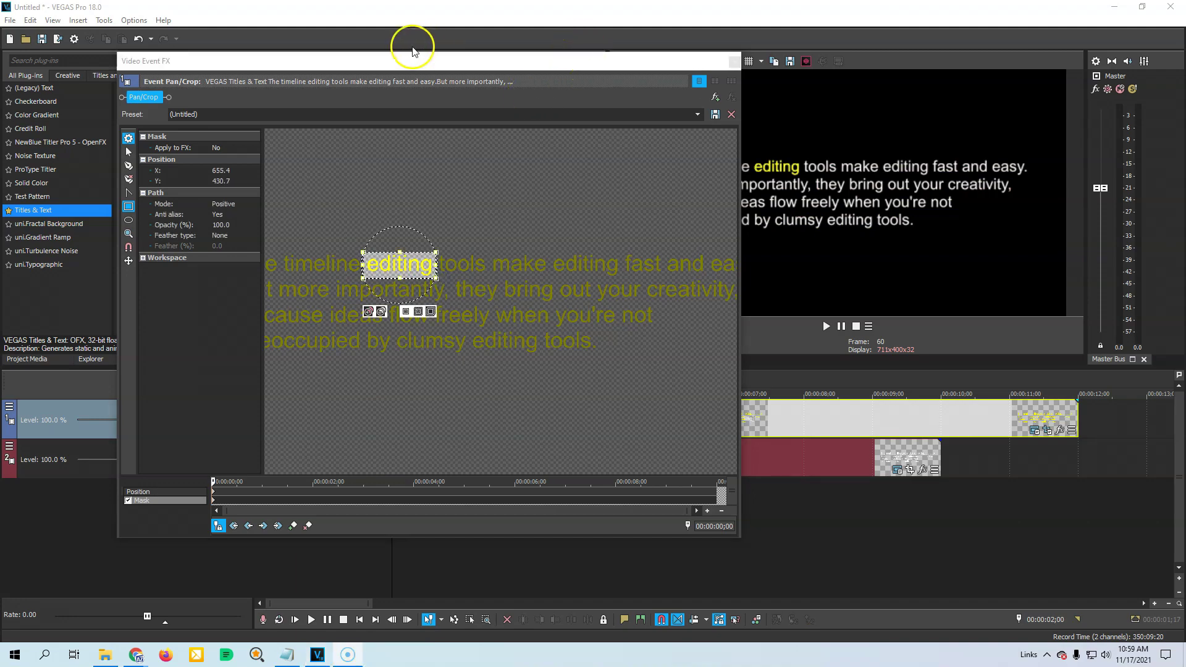
drag(333, 61, 279, 55)
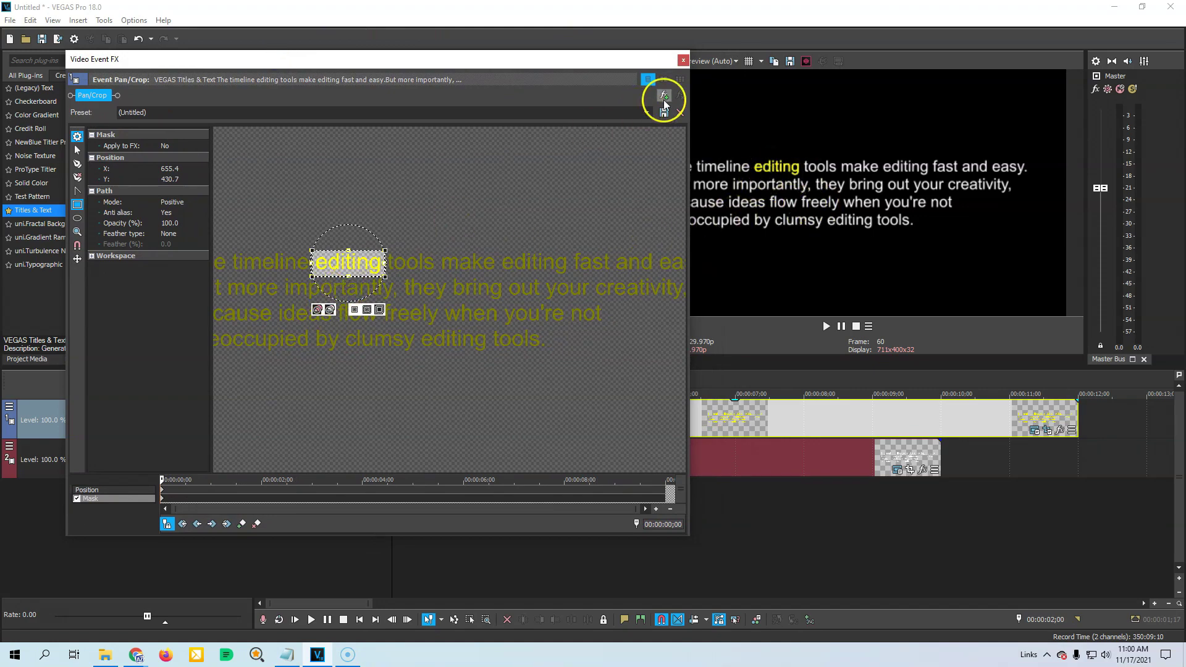
click(682, 60)
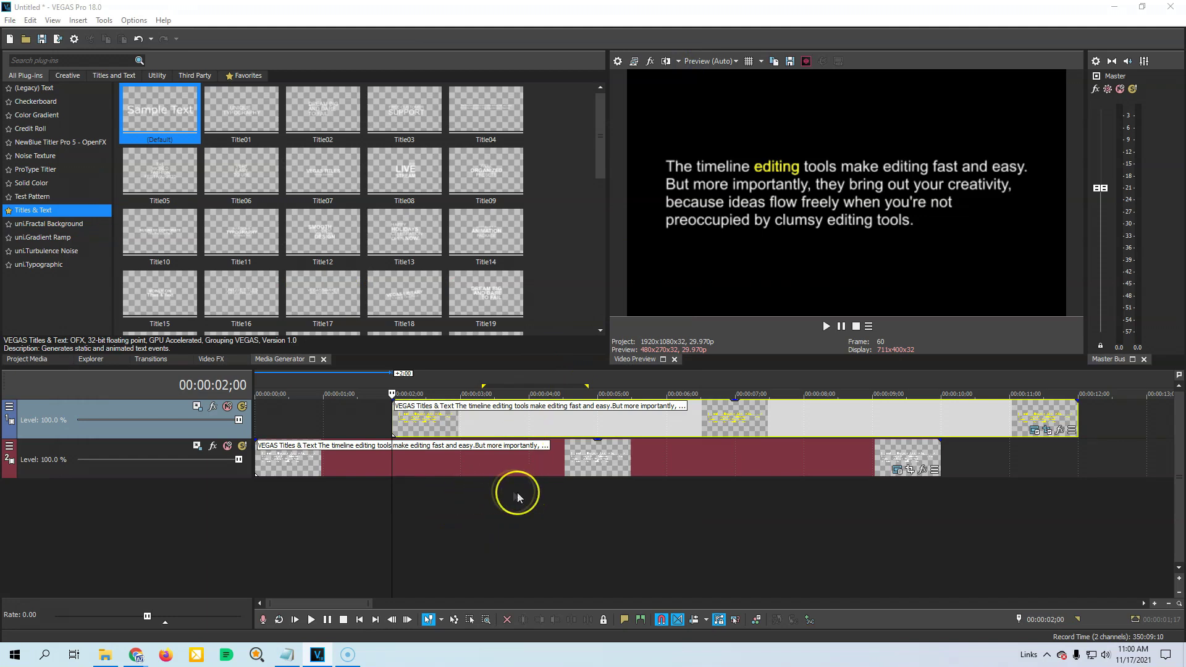
Step: At 00:00:04;00, add a second mask rectangle around 'creativity' and trim its left edge
click(528, 469)
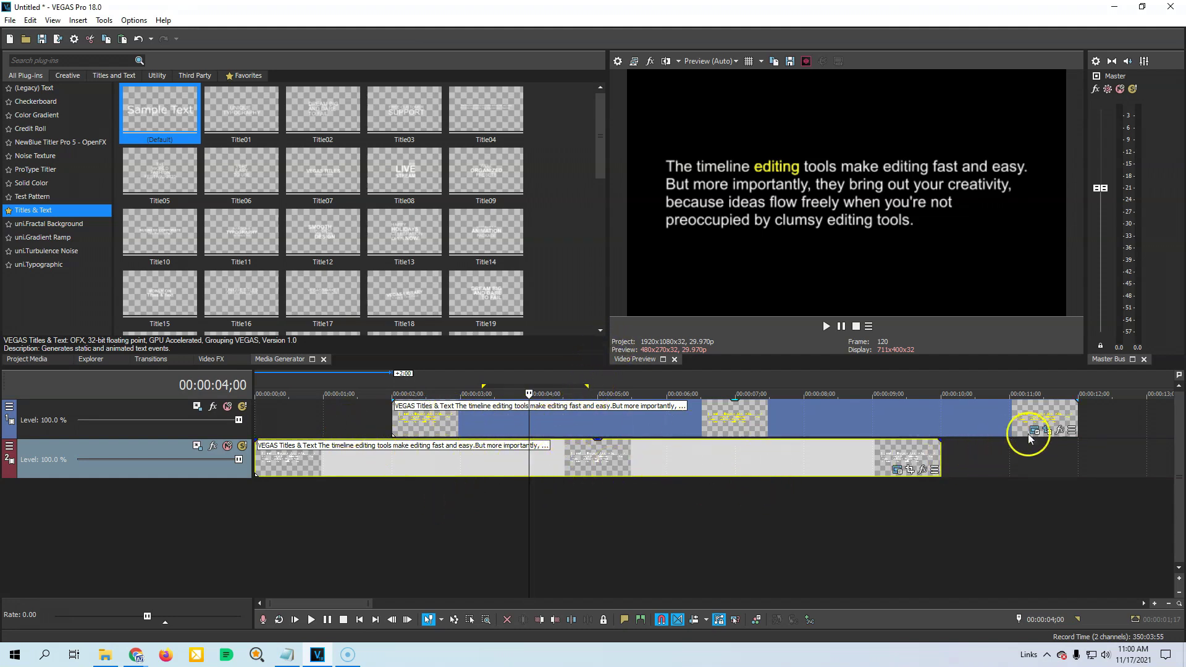
click(1047, 430)
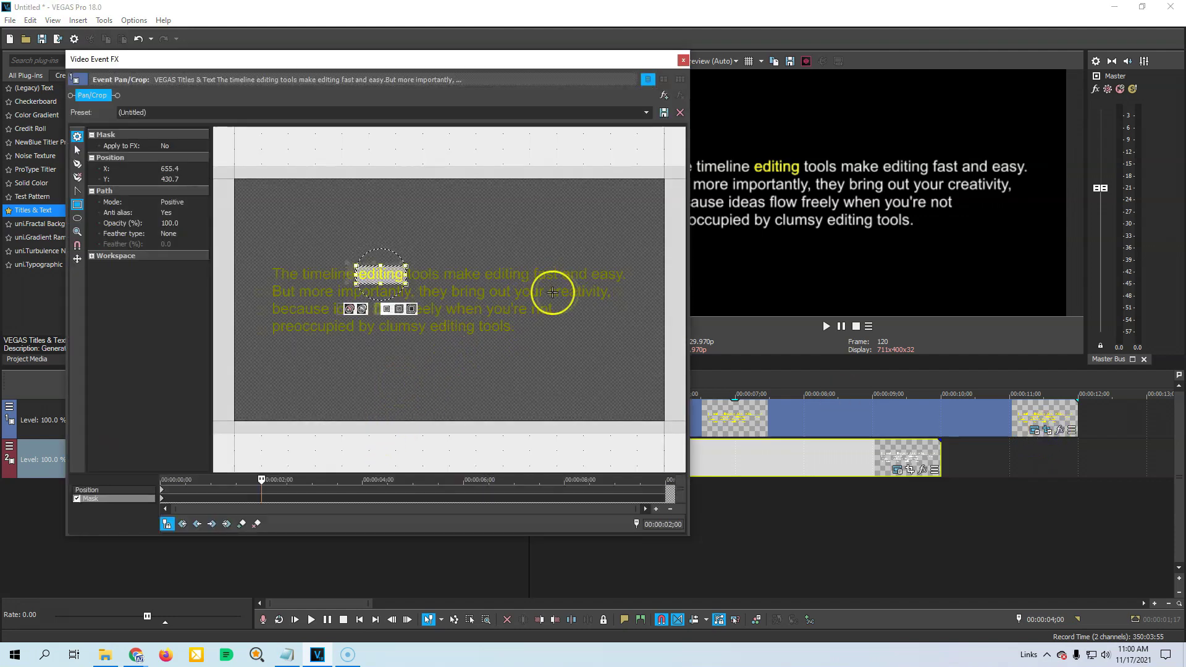
scroll(549, 299, up, 2)
drag(584, 279, 670, 302)
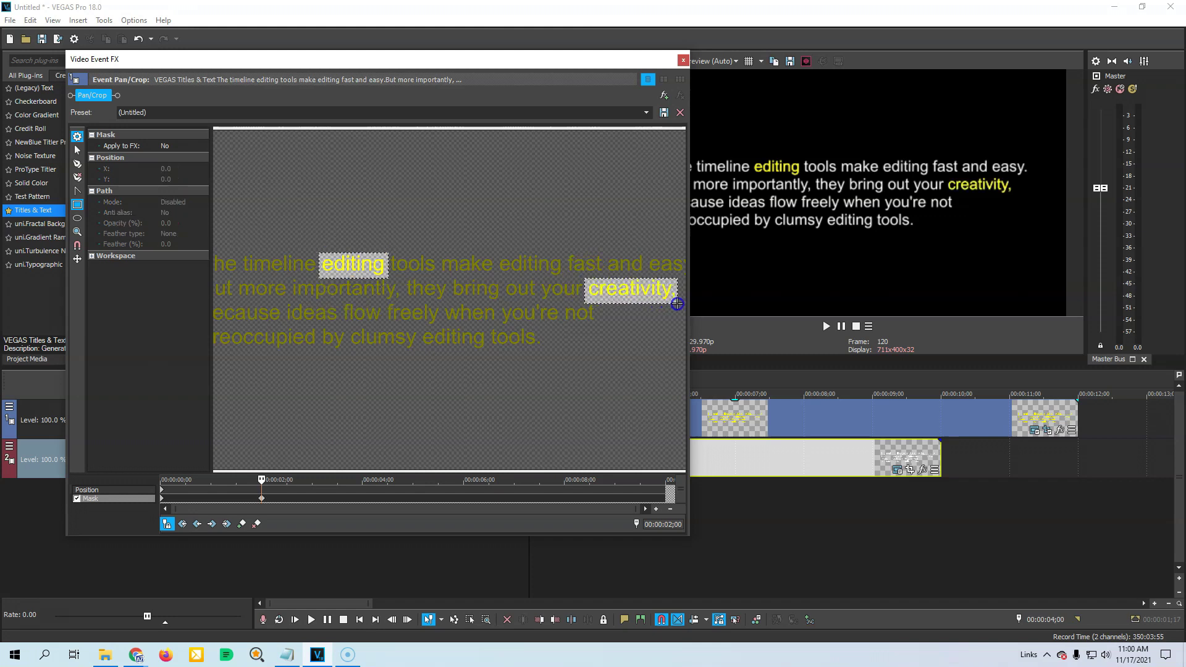
drag(678, 303, 677, 303)
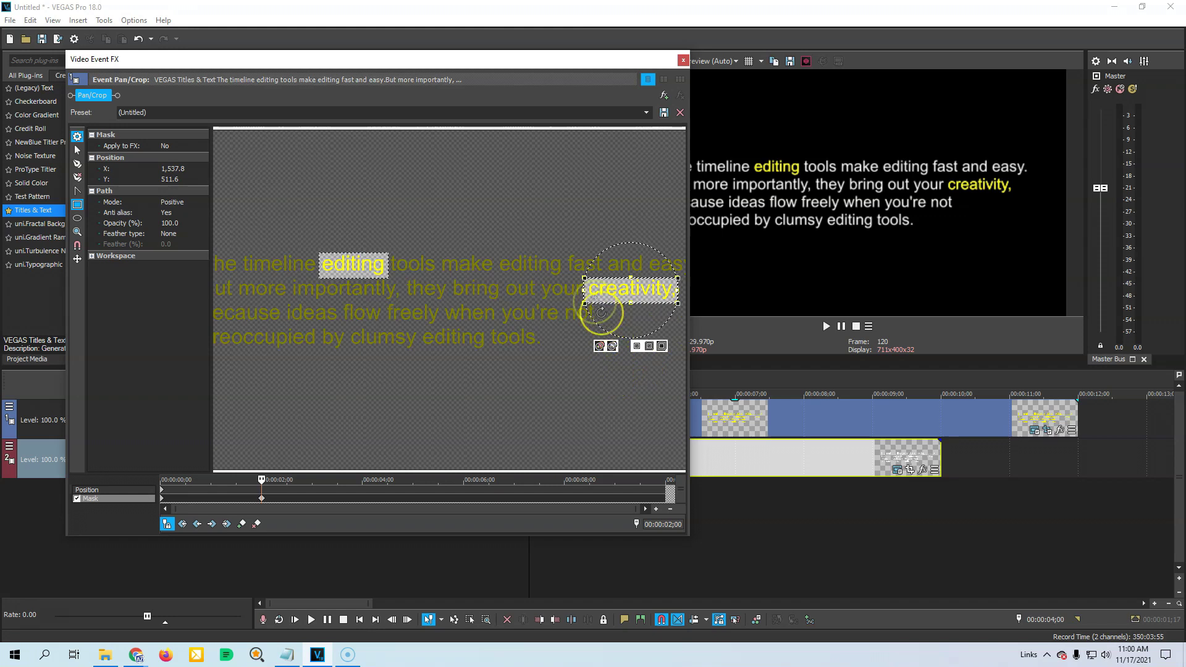
drag(585, 290, 586, 290)
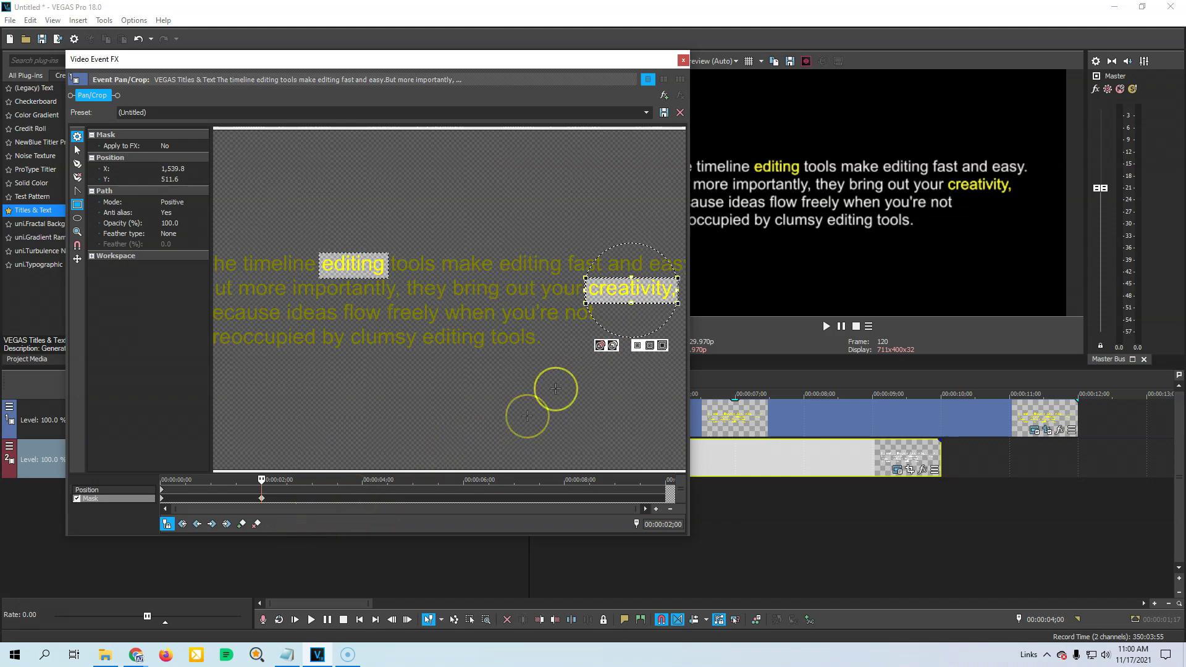
click(683, 60)
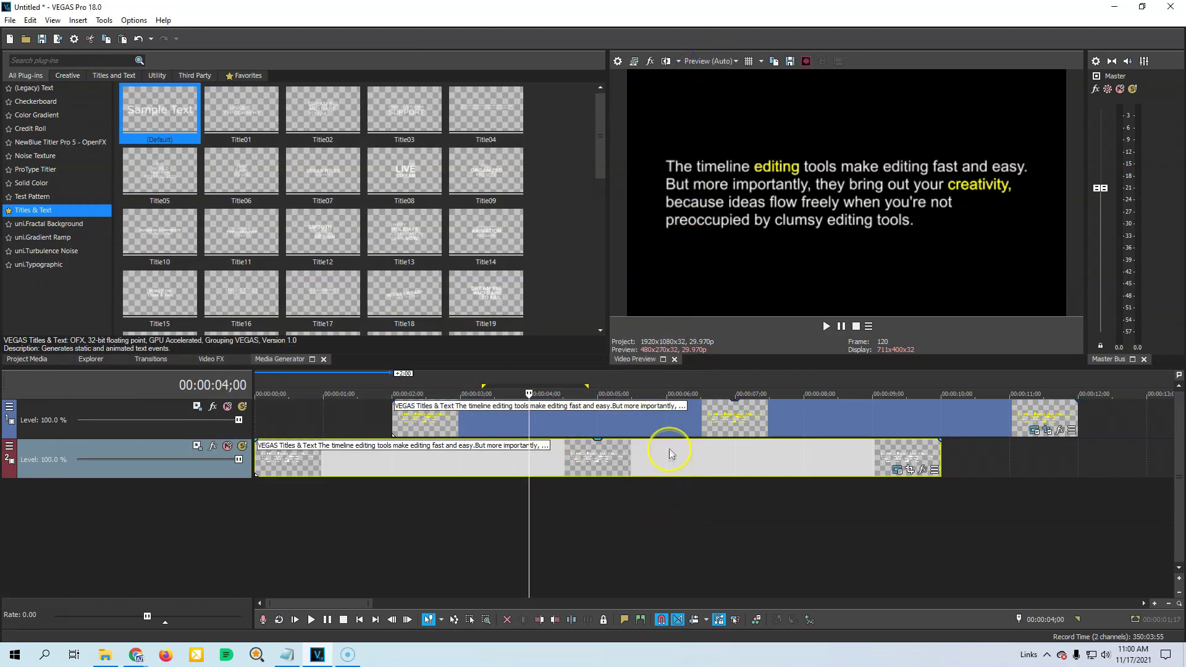
click(665, 431)
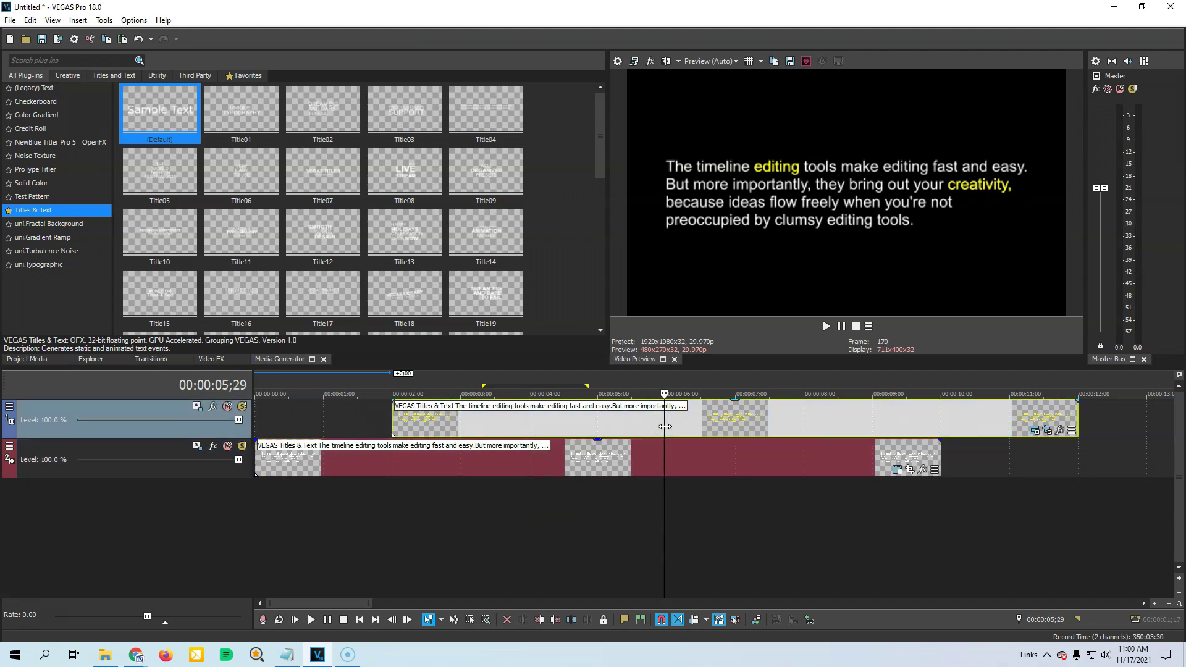
Step: At 00:00:06;00, draw a third mask rectangle over the word 'clumsy'
click(666, 426)
click(1046, 431)
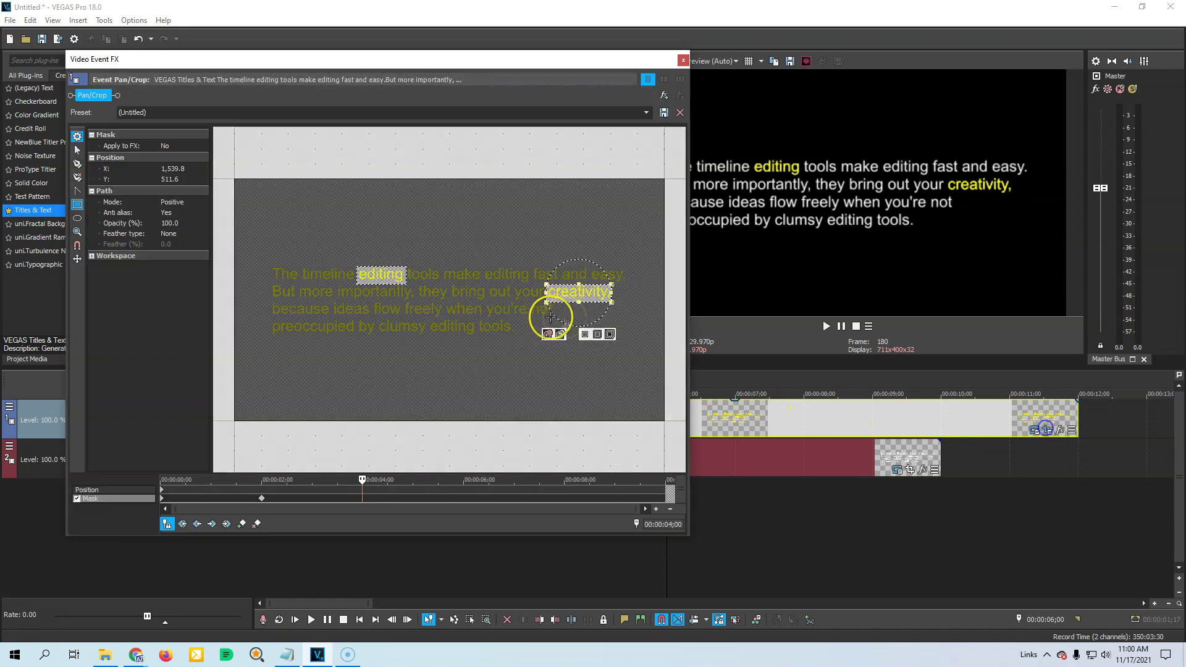
scroll(379, 318, up, 1)
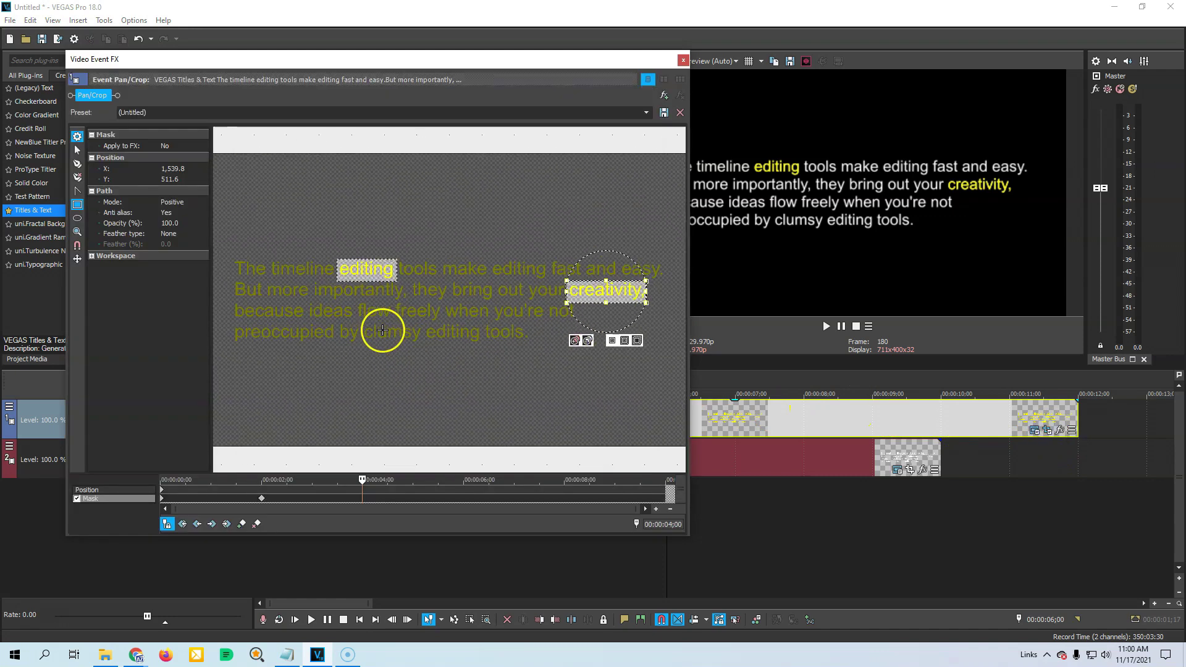
drag(352, 322, 407, 346)
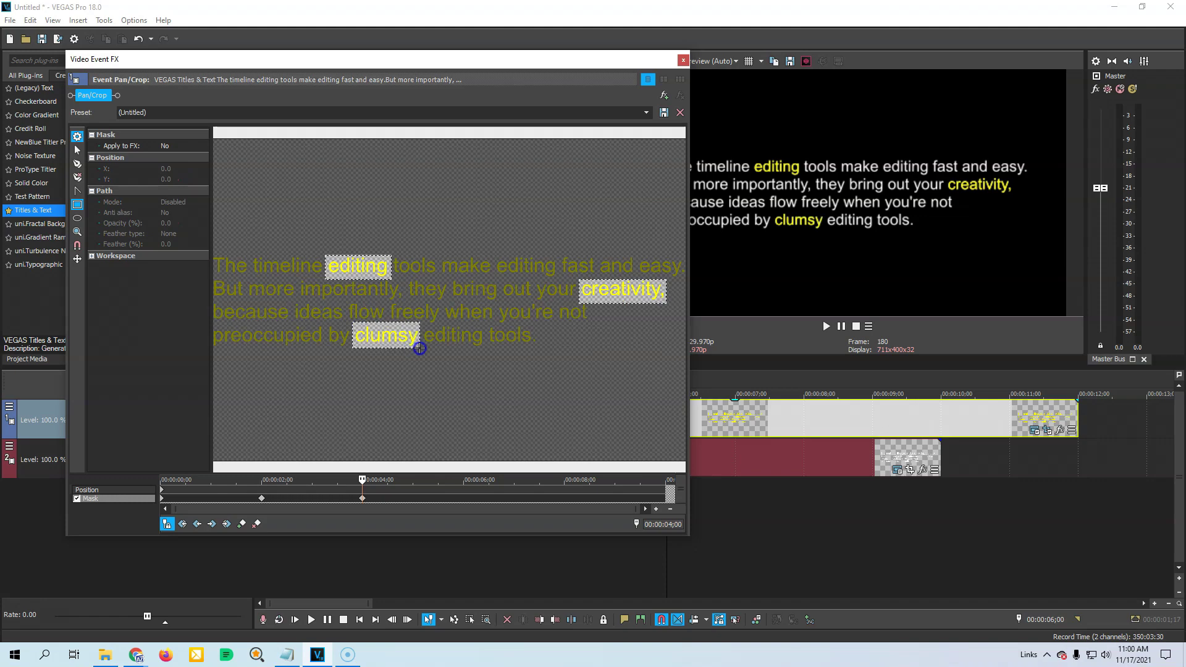
drag(420, 348, 419, 346)
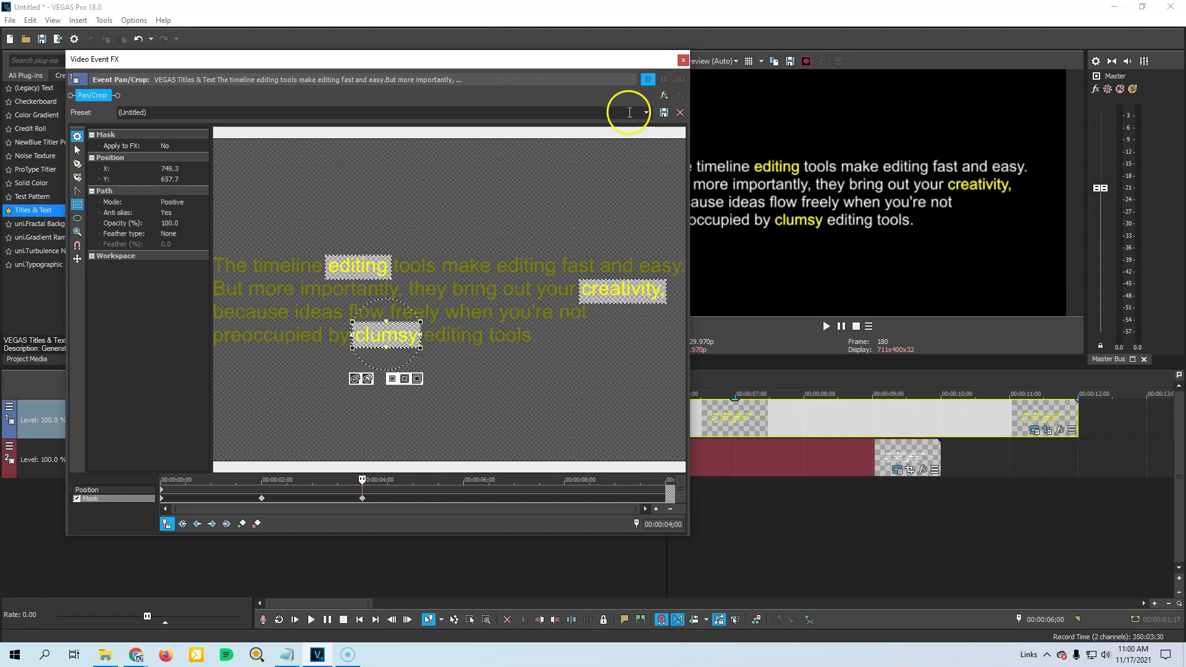
click(683, 60)
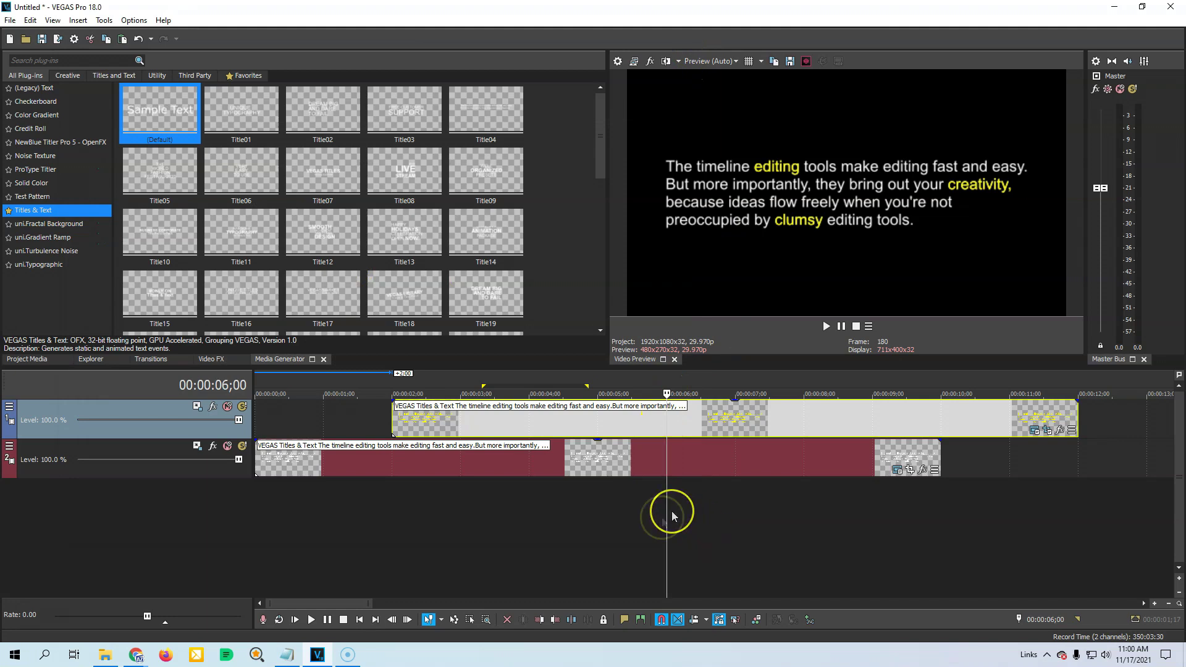
Step: Play back from 00:00:01;14 to watch editing, creativity and clumsy turn yellow, then stop
click(356, 423)
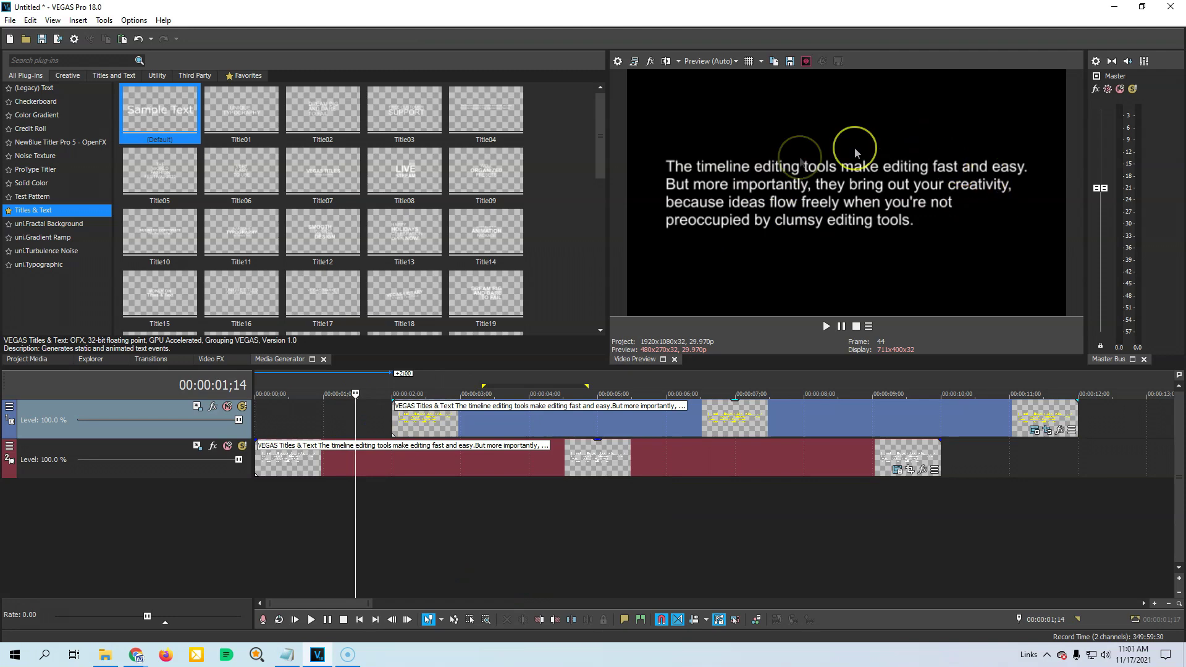
click(311, 619)
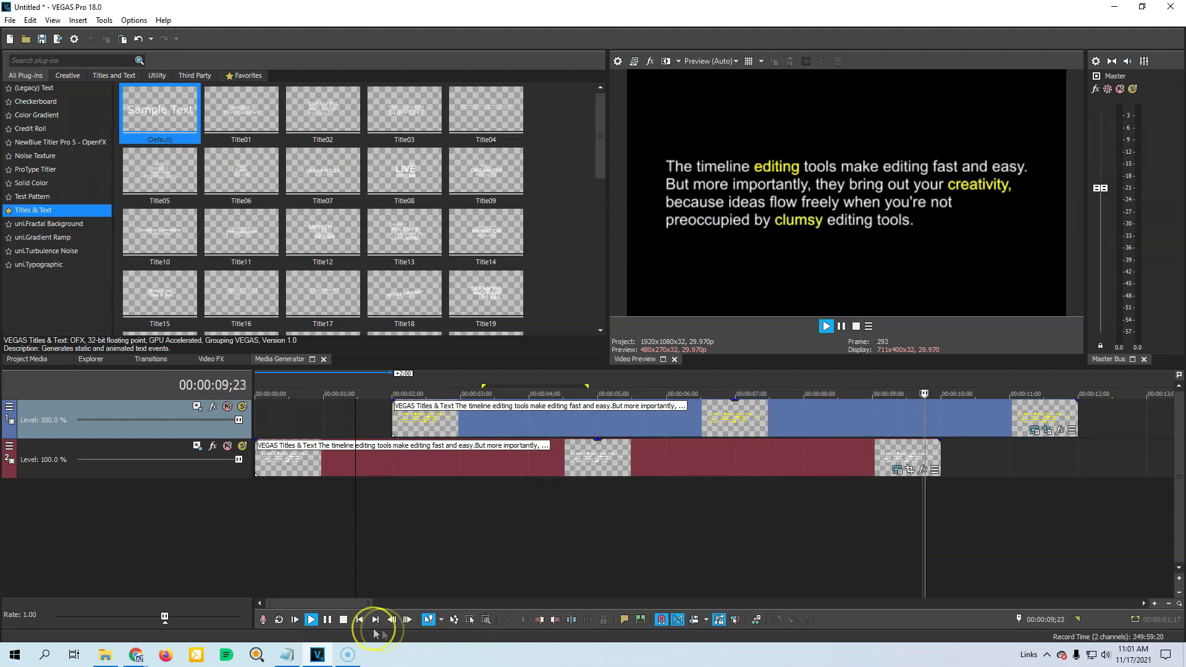
click(344, 620)
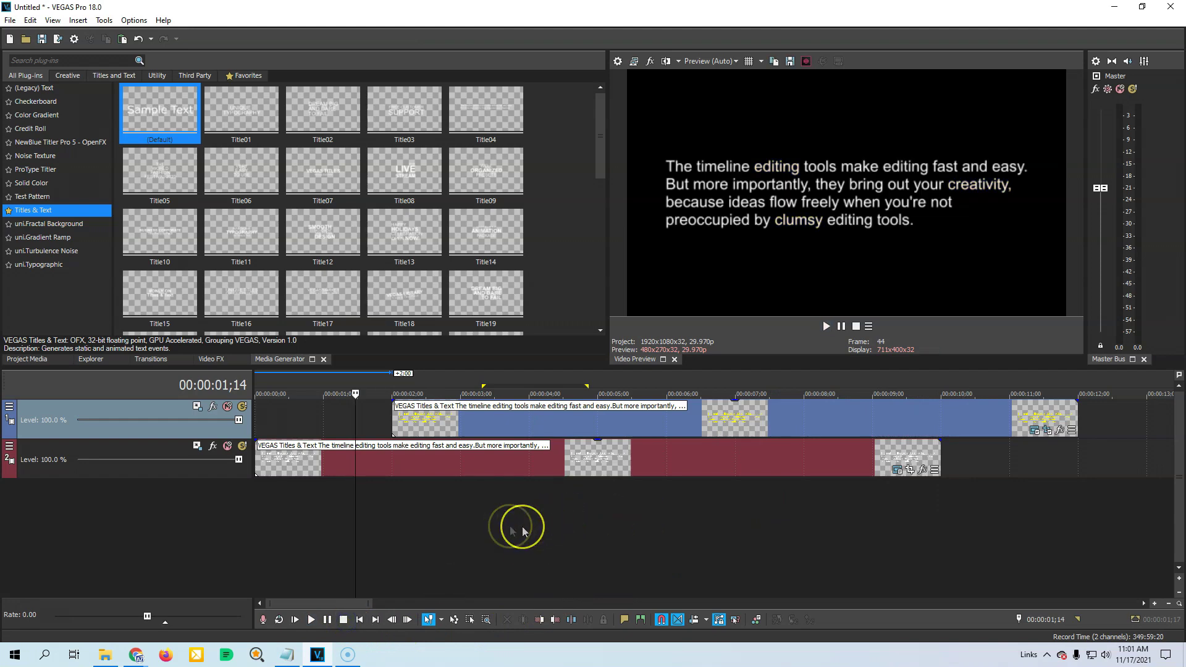